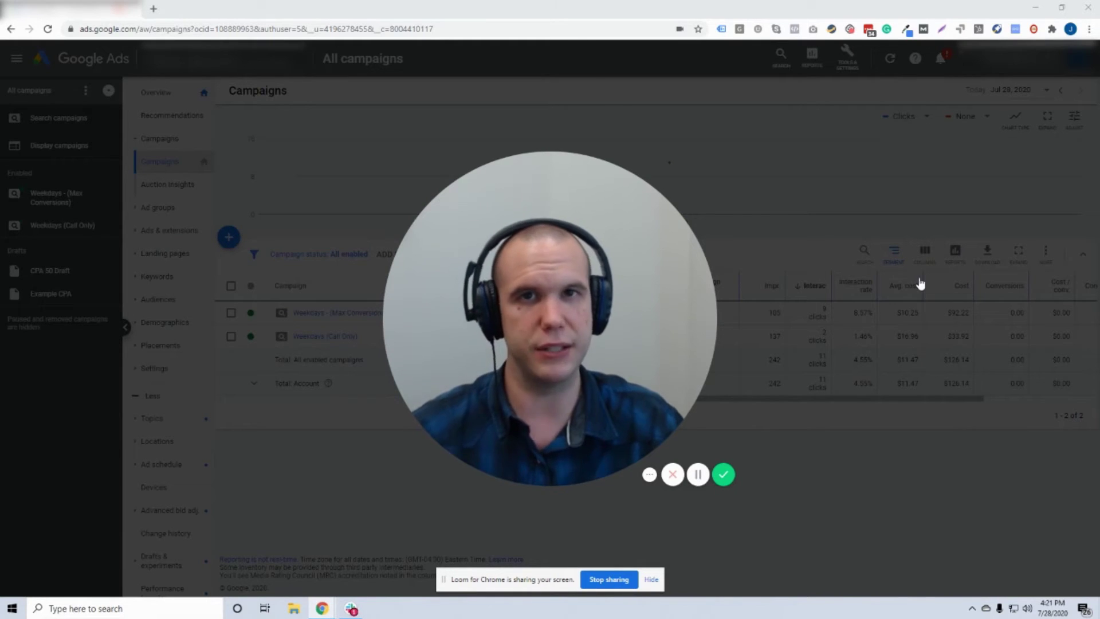
Launch Ad Preview and Diagnosis from the Tools & Settings Planning section.
mouse_move(569, 450)
left_click(536, 471)
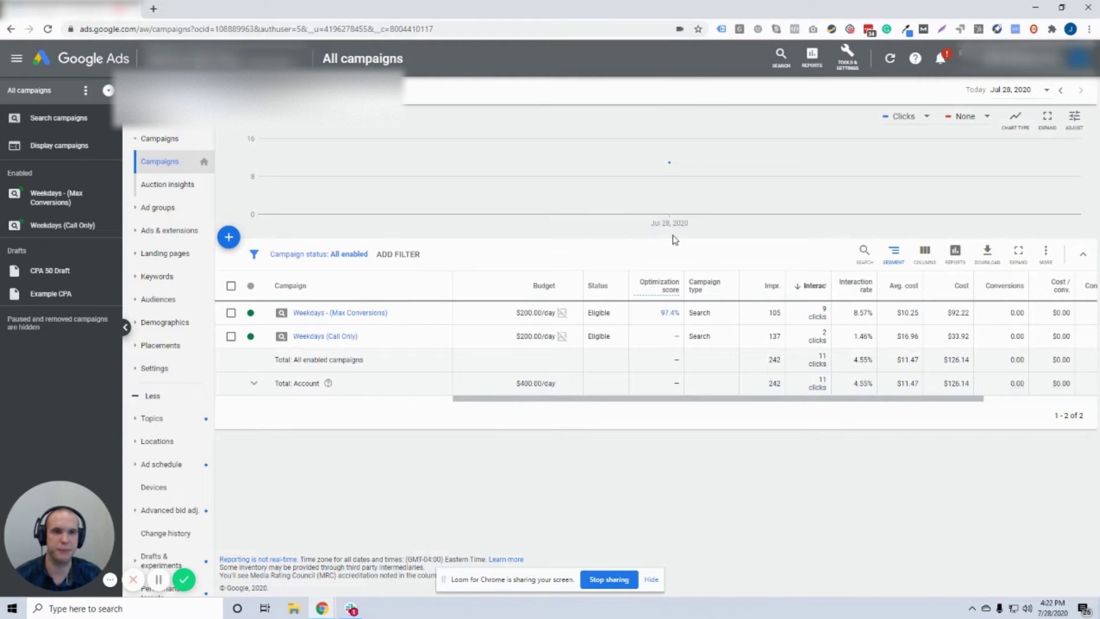
left_click(851, 76)
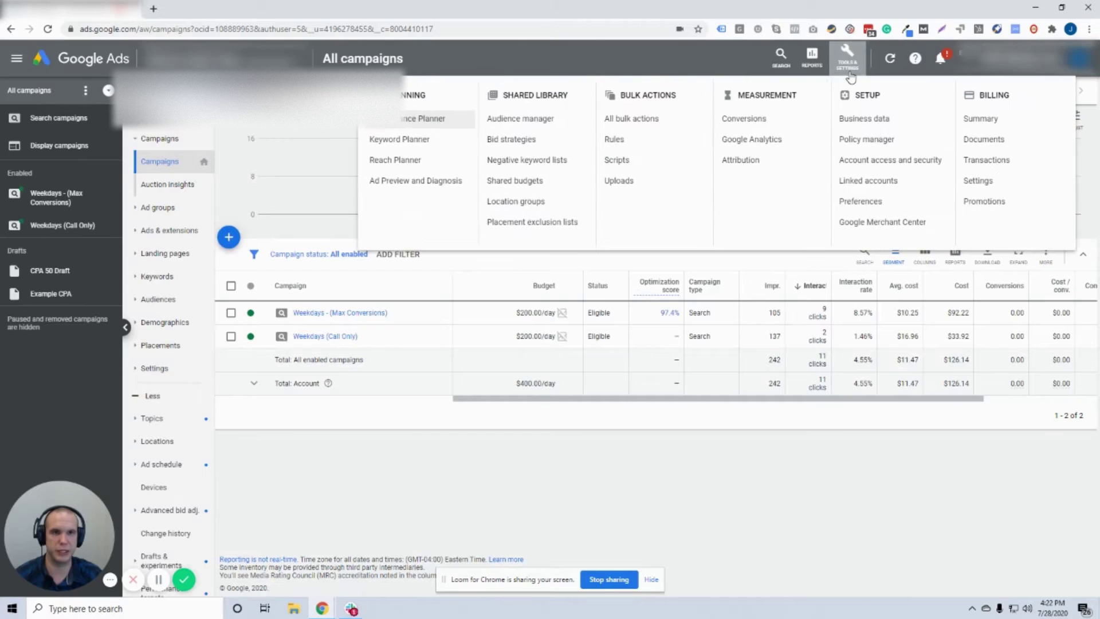
left_click(426, 185)
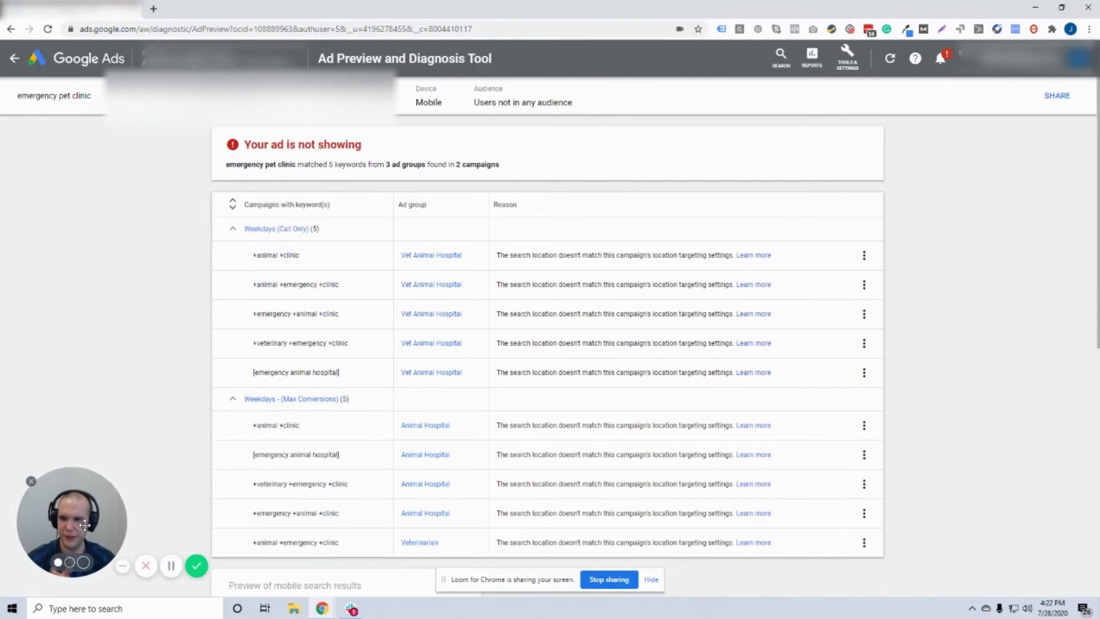
Scroll through the 'emergency pet clinic' diagnosis table of keywords blocked by location targeting.
scroll(496, 344, "down", 1)
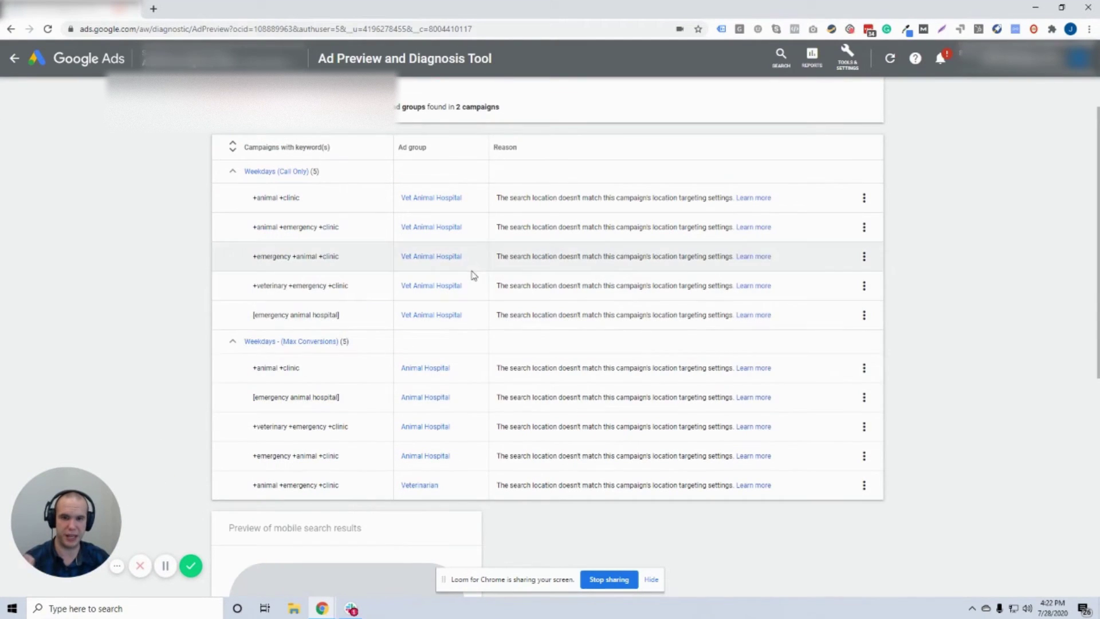
scroll(522, 386, "up", 1)
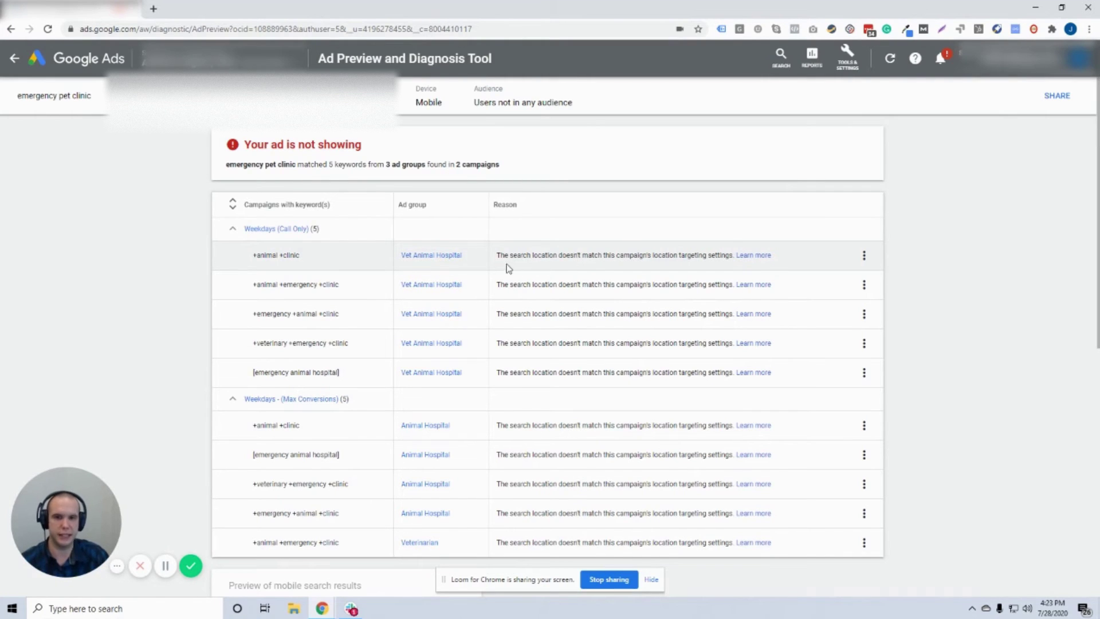
Set the preview location to Deerfield Beach, Florida for the 'emergency pet clinic' search.
left_click_drag(508, 255, 658, 267)
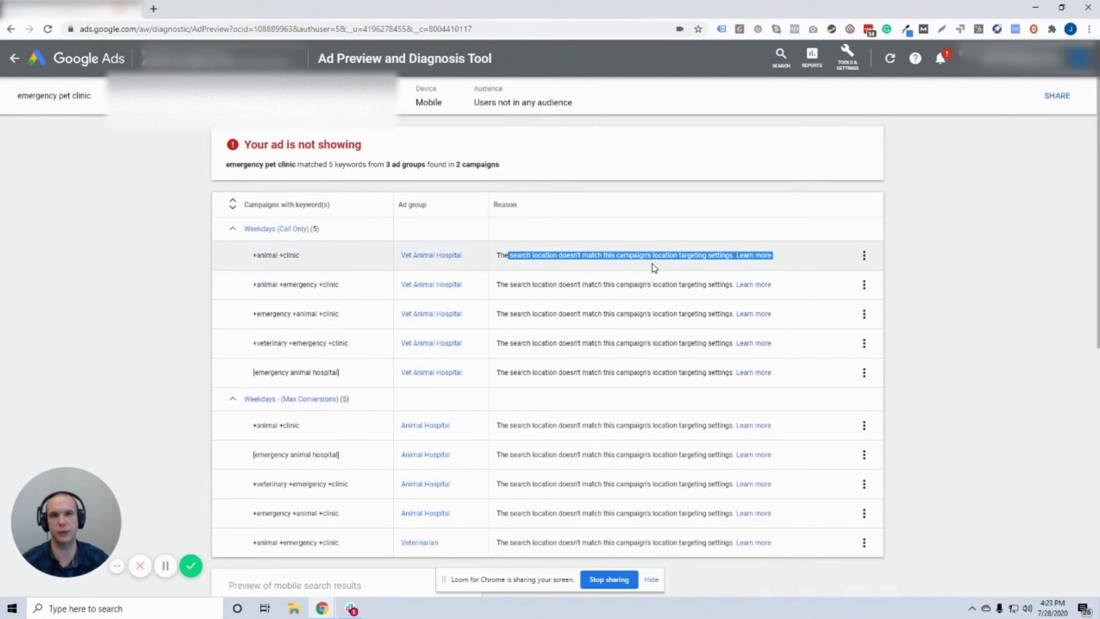
left_click(654, 268)
double_click(99, 99)
left_click(252, 96)
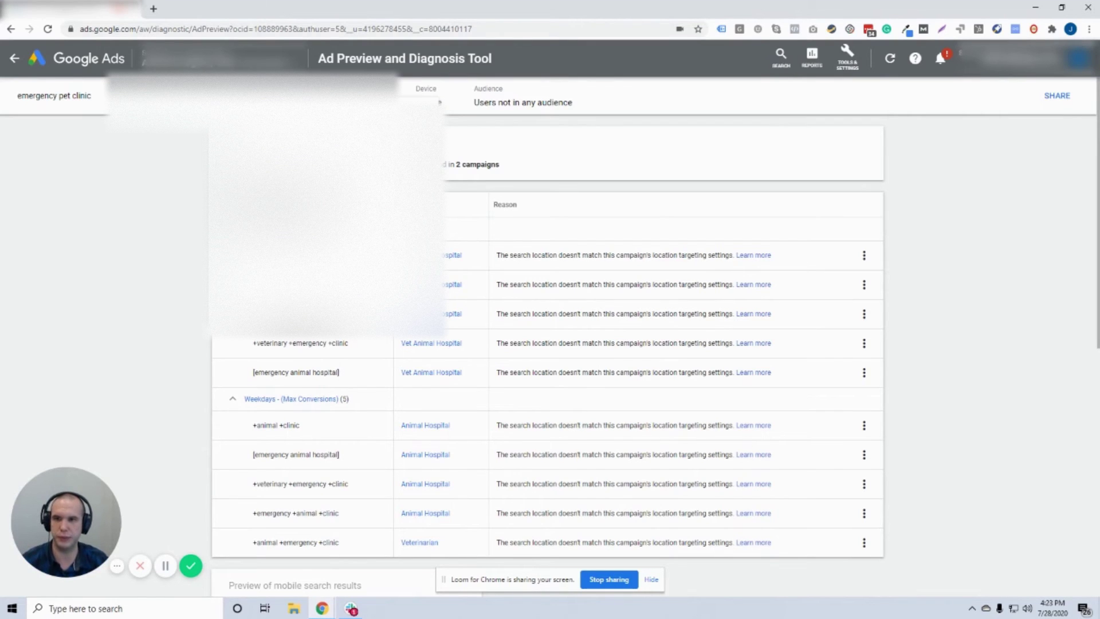
left_click(441, 324)
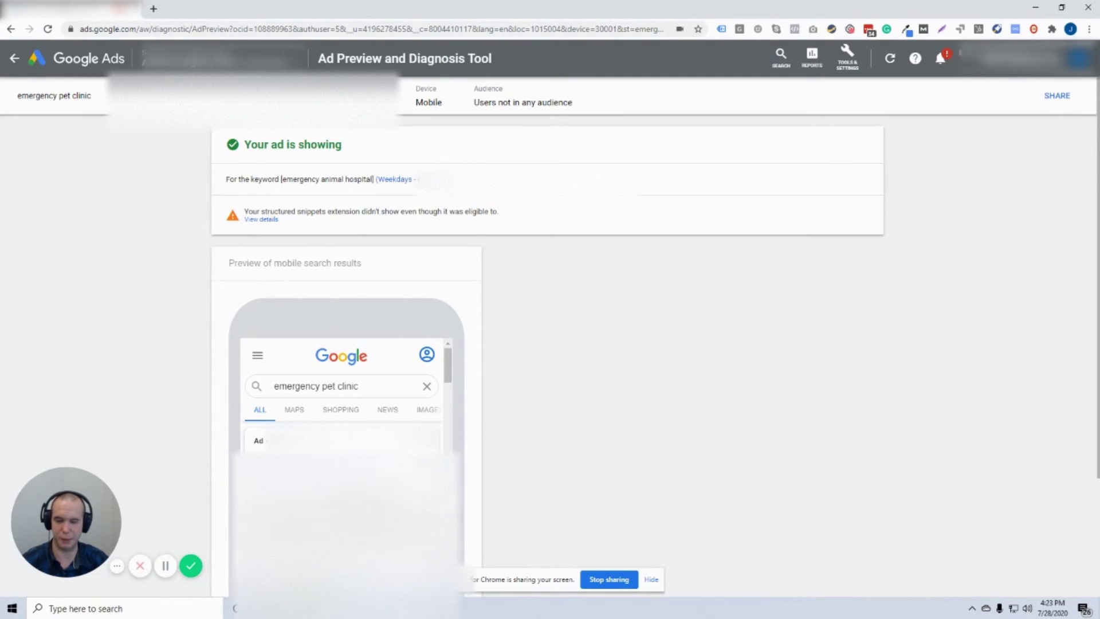
Scroll the mobile results preview showing the ad for [emergency animal hospital].
scroll(443, 416, "down", 10)
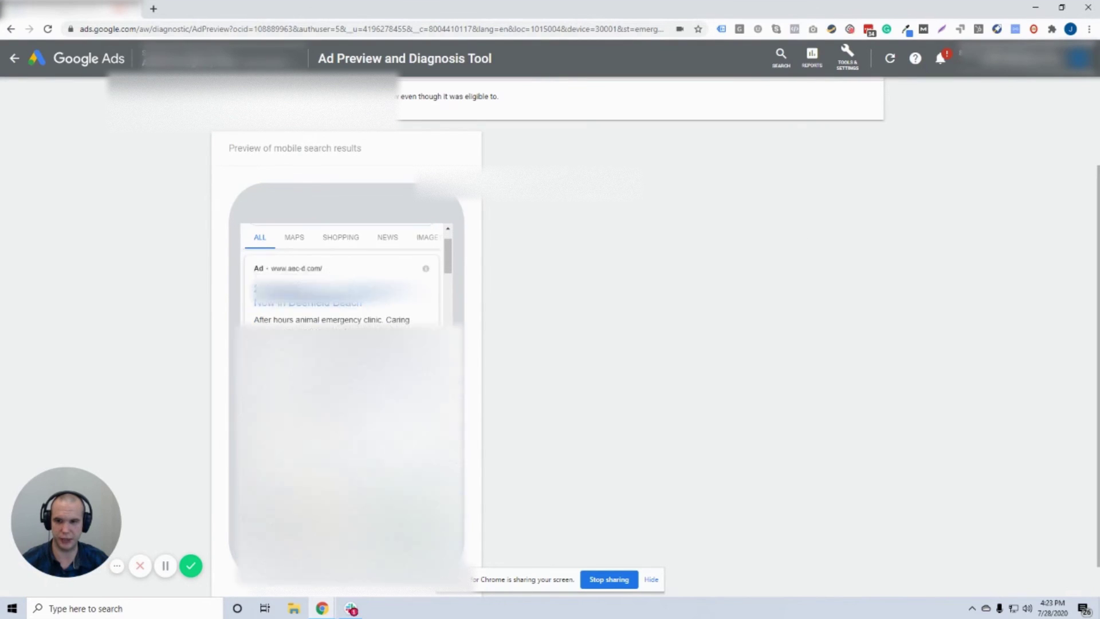
scroll(343, 366, "down", 5)
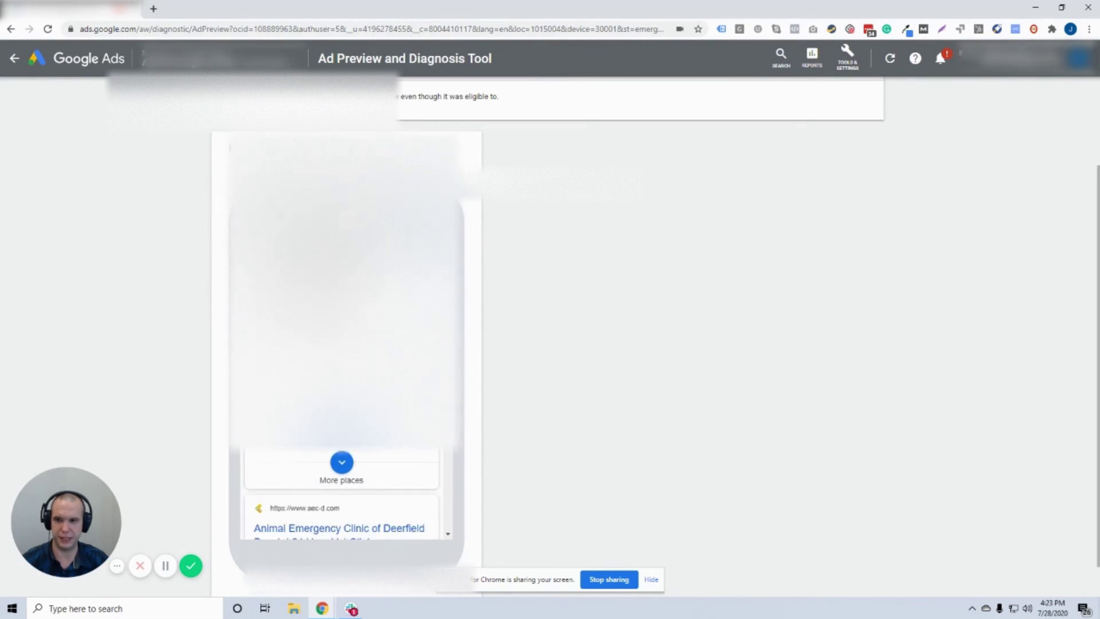
scroll(343, 367, "down", 10)
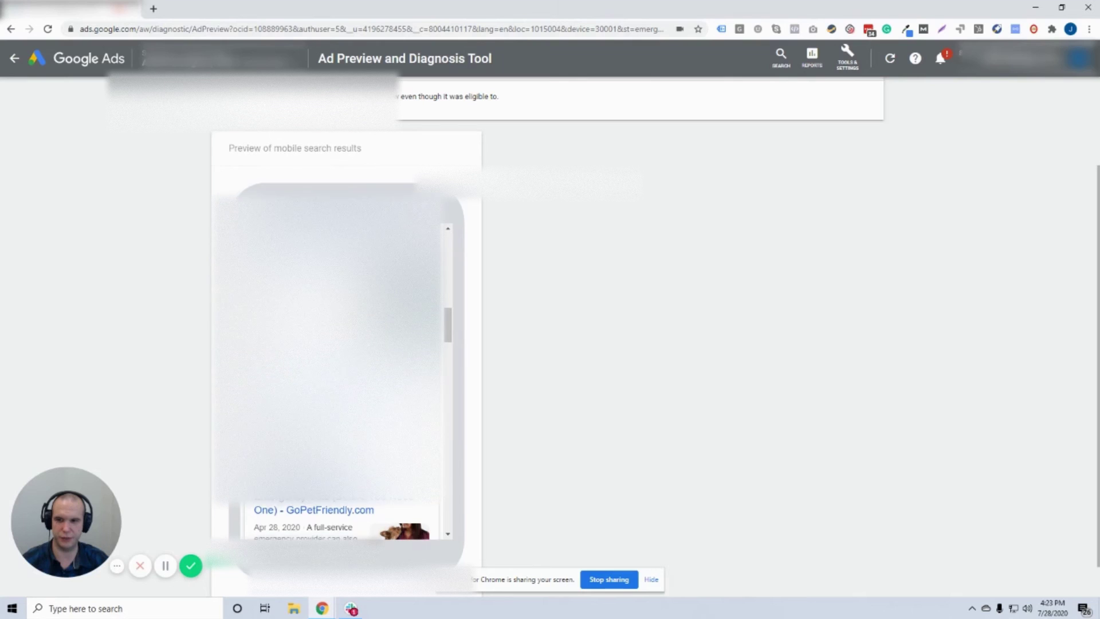
scroll(343, 366, "down", 5)
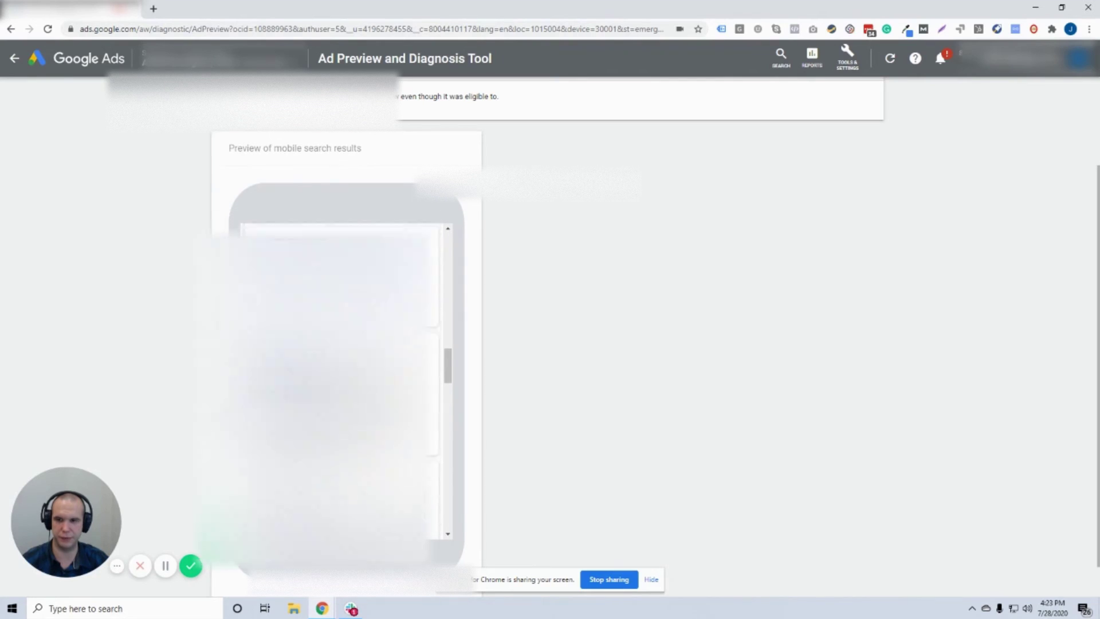
scroll(344, 367, "up", 15)
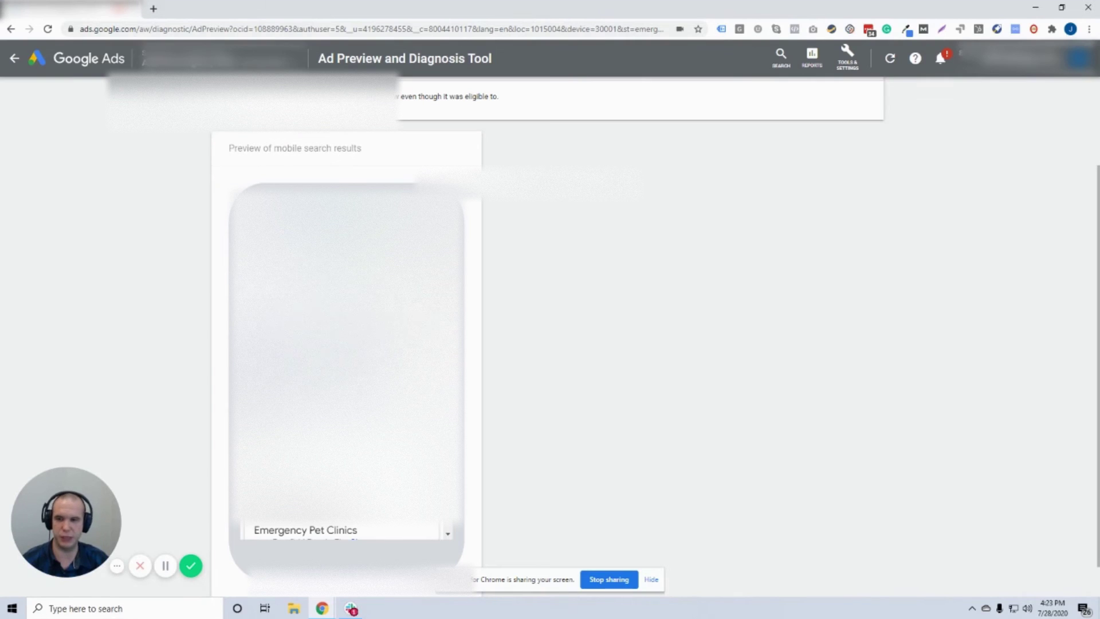
scroll(590, 401, "up", 3)
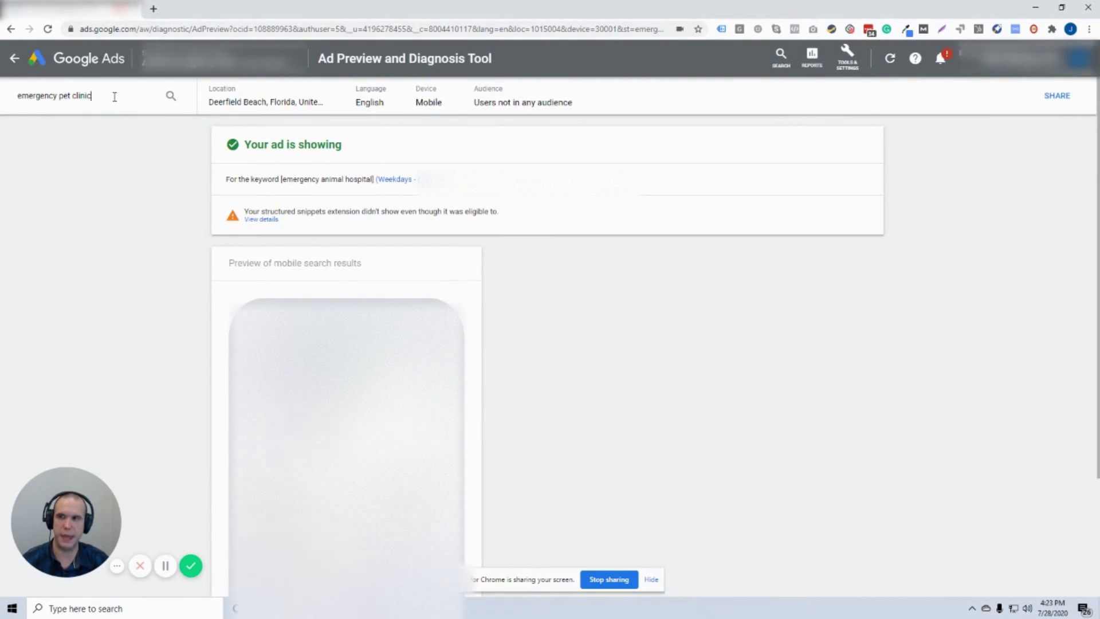
Preview the search term 'chirpractor' in place of 'emergency pet clinic'.
triple_click(114, 96)
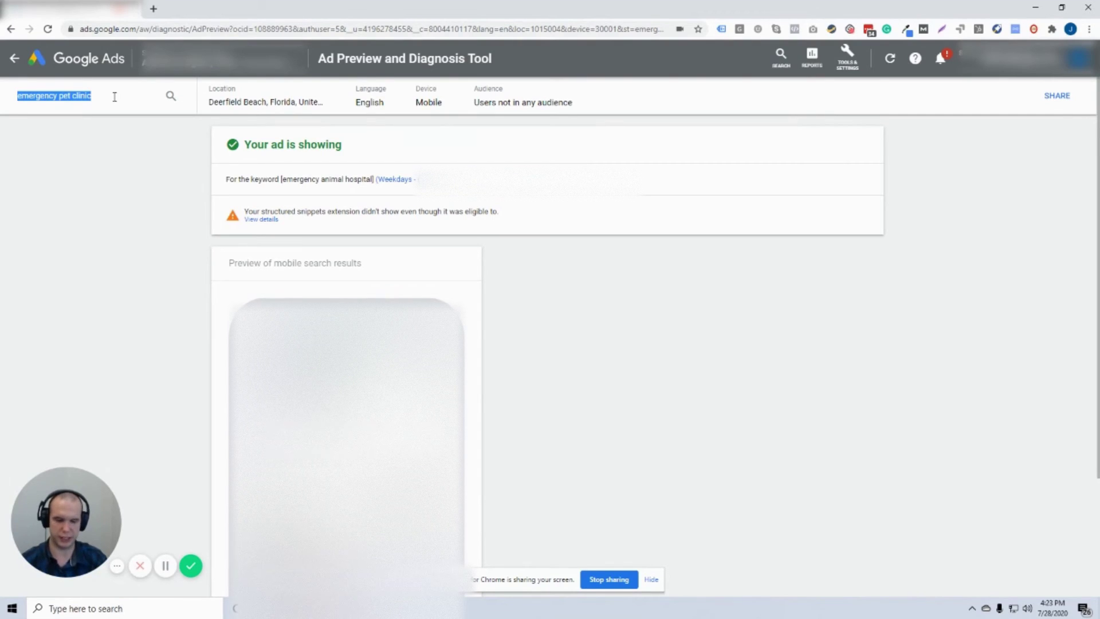
type("ch")
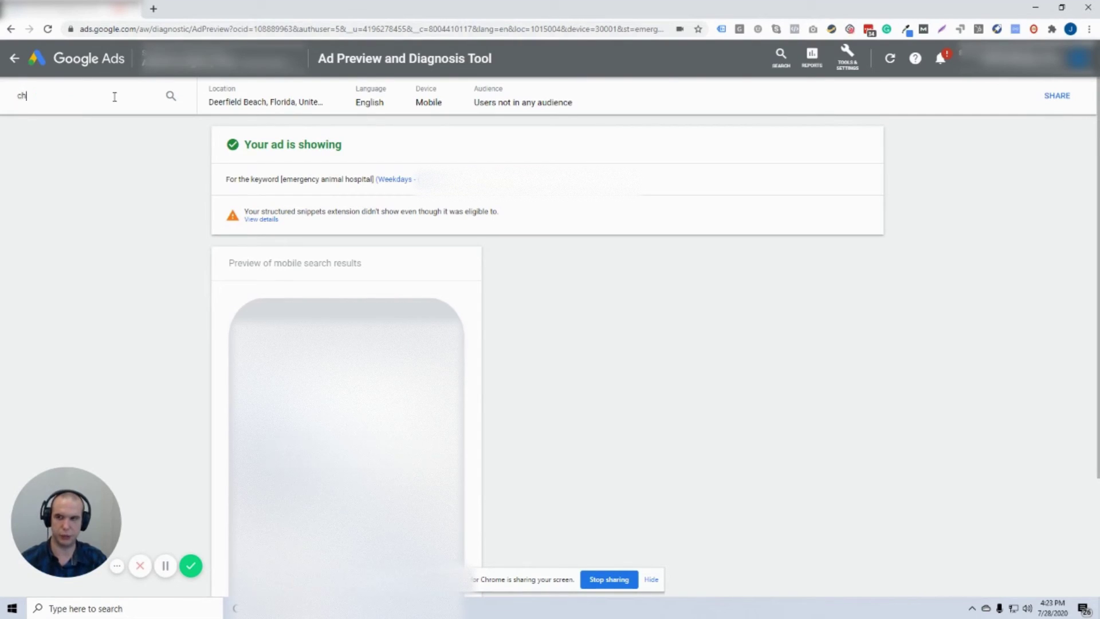
type("irpractor")
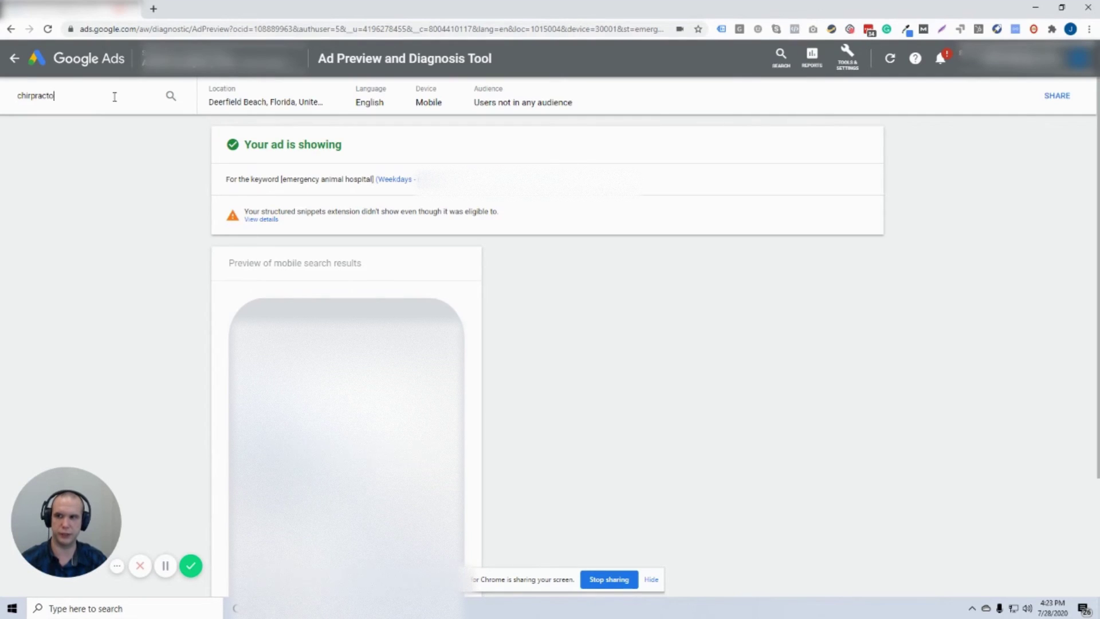
key("Return")
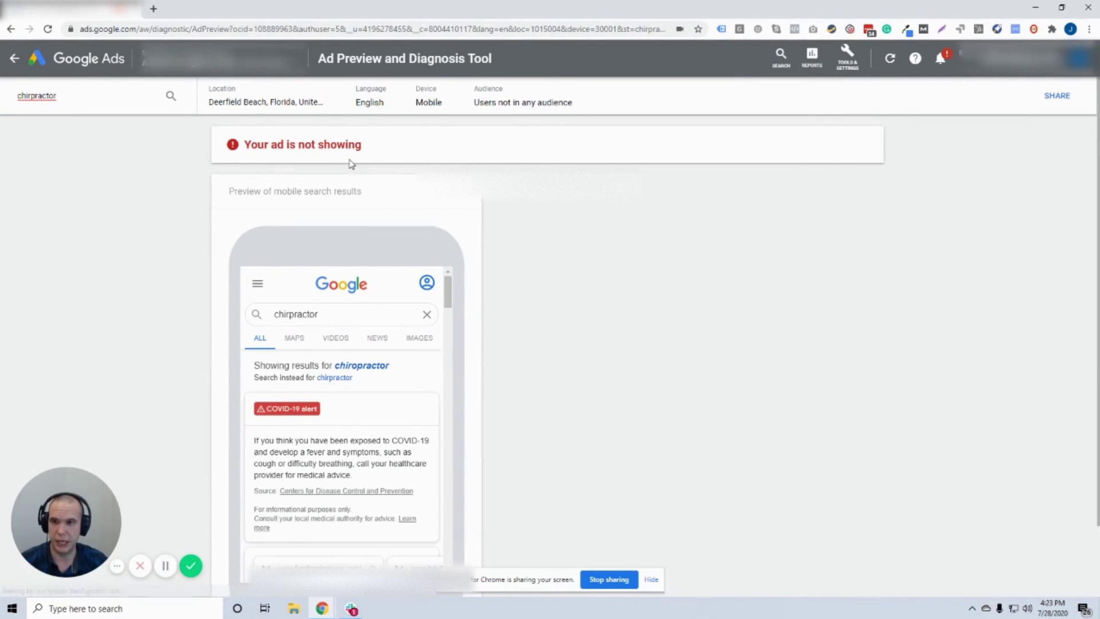
double_click(271, 144)
left_click(356, 144)
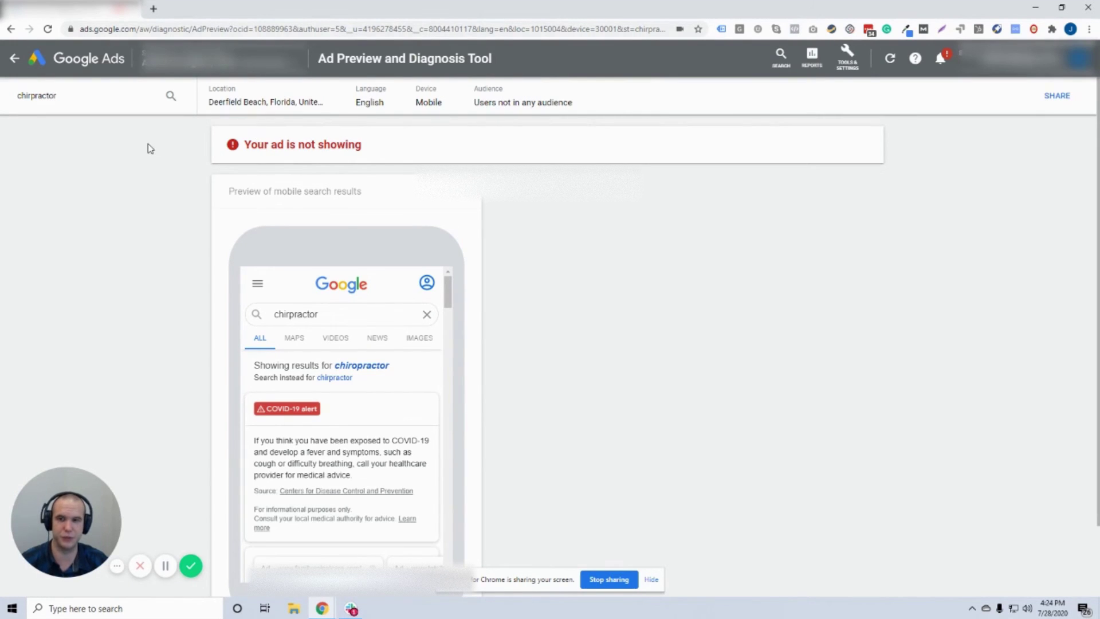
Preview results for 'pet hospital', then for 'animal doctor', which shows no ad.
double_click(136, 99)
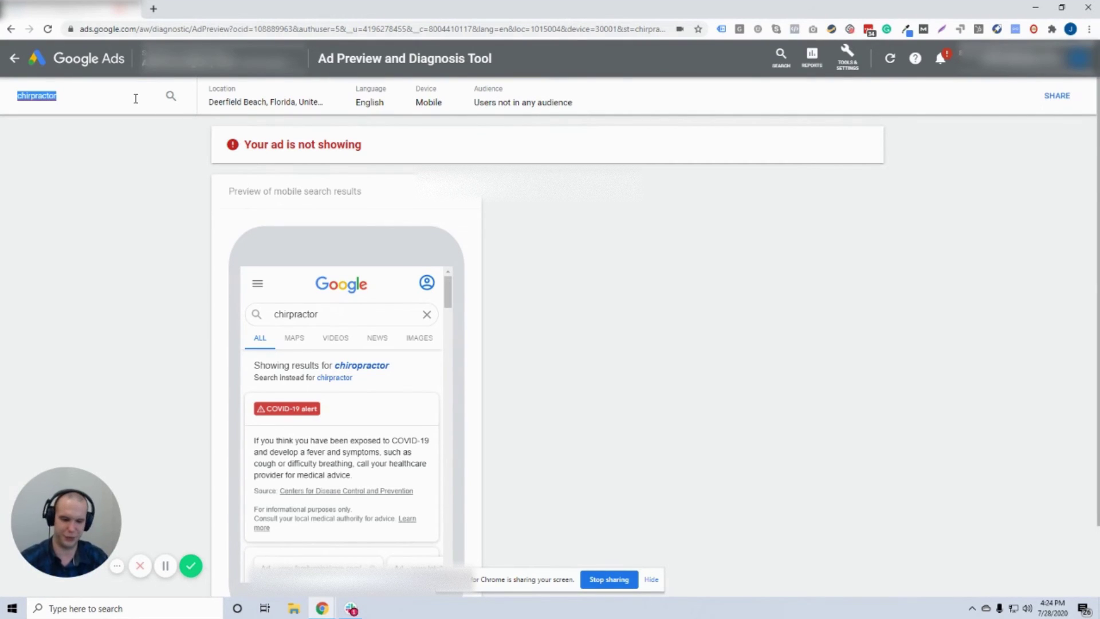
type("pet hospit")
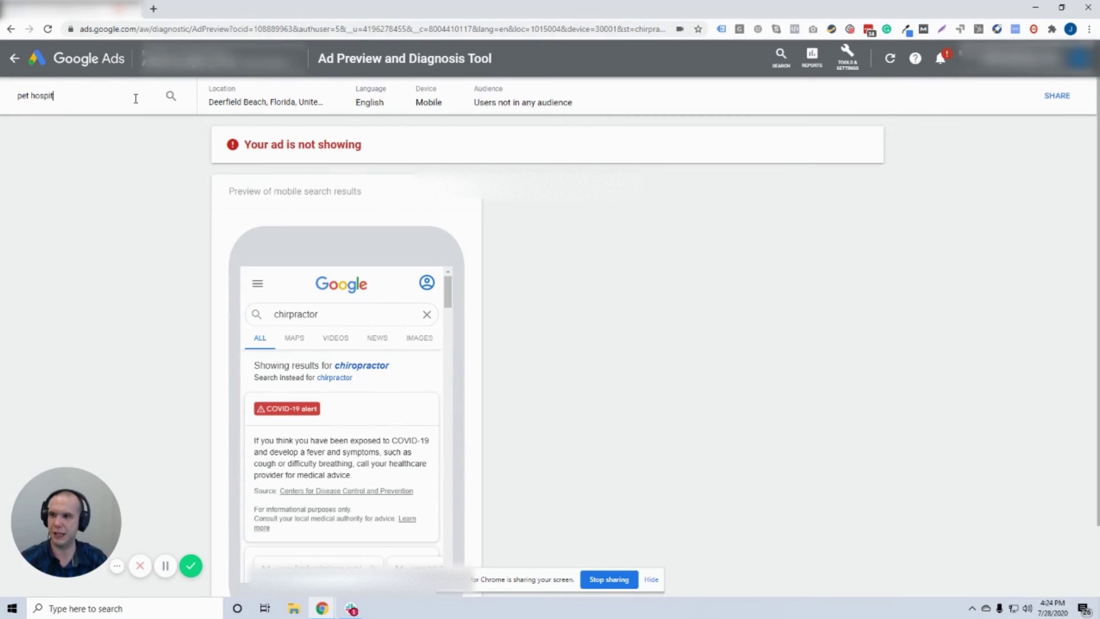
type("al")
key("Return")
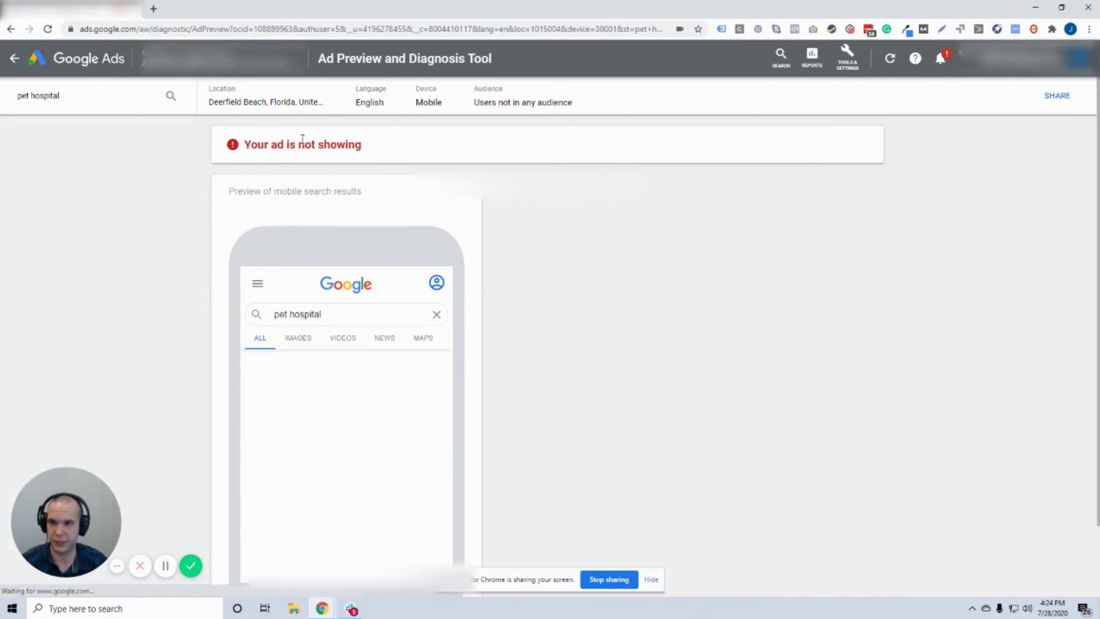
triple_click(87, 99)
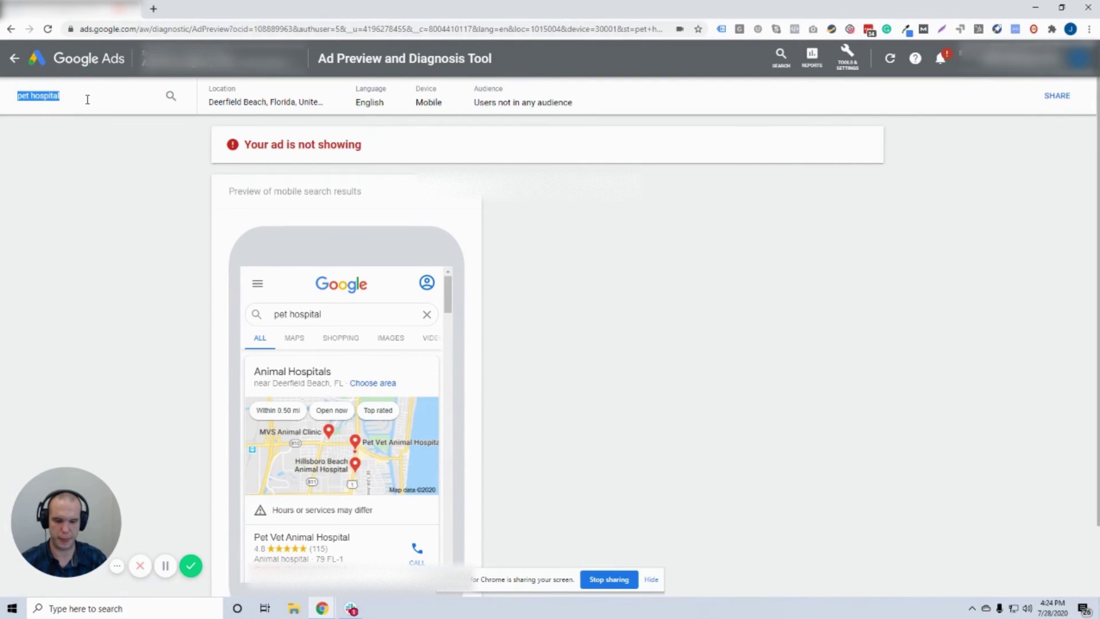
type("animal ")
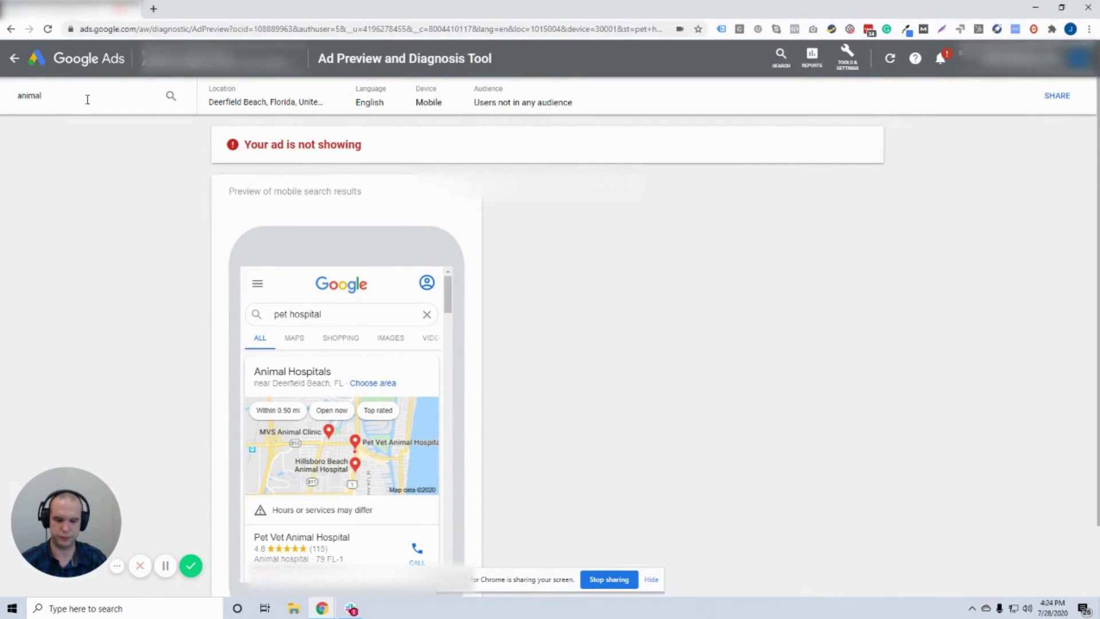
type("doctor")
key("Return")
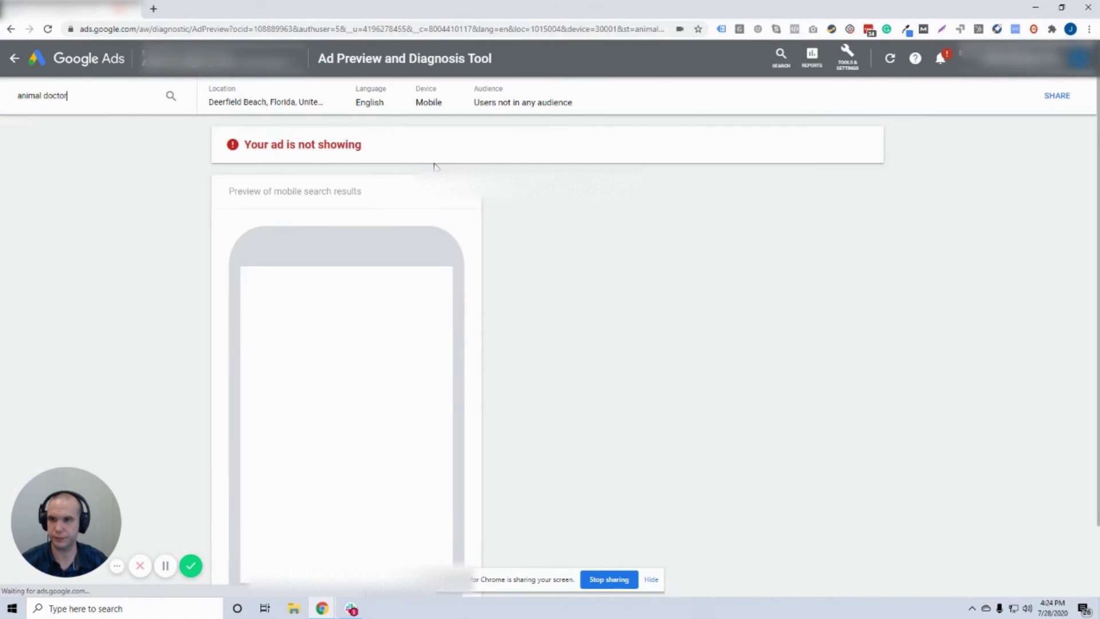
Preview 'vet near me', showing the 24 Hours Veterinary Clinic ad.
triple_click(133, 99)
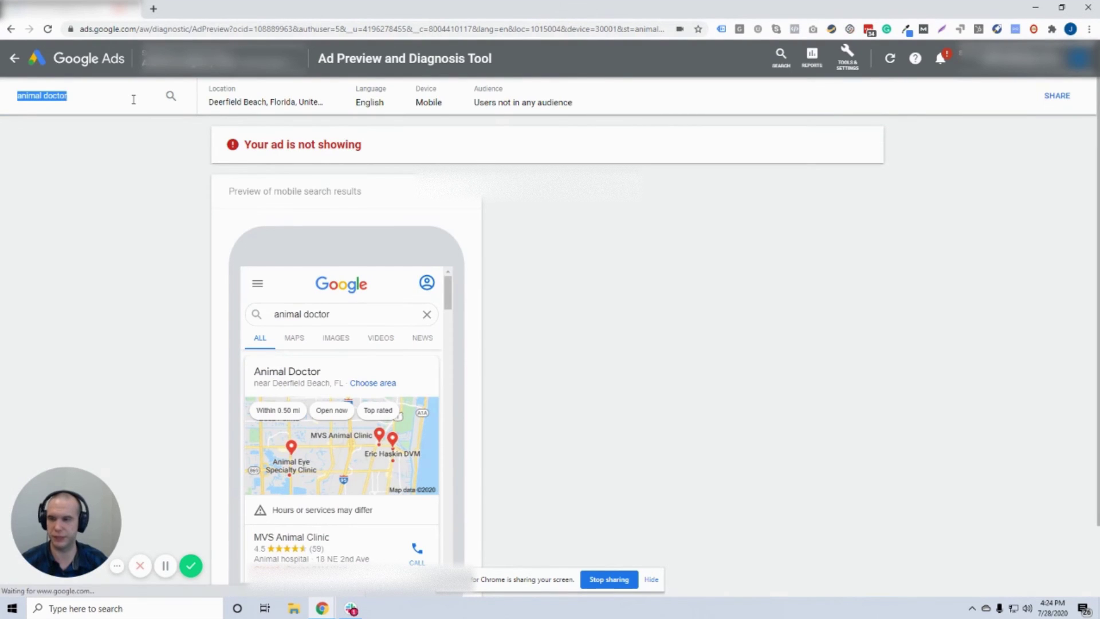
key("BackSpace")
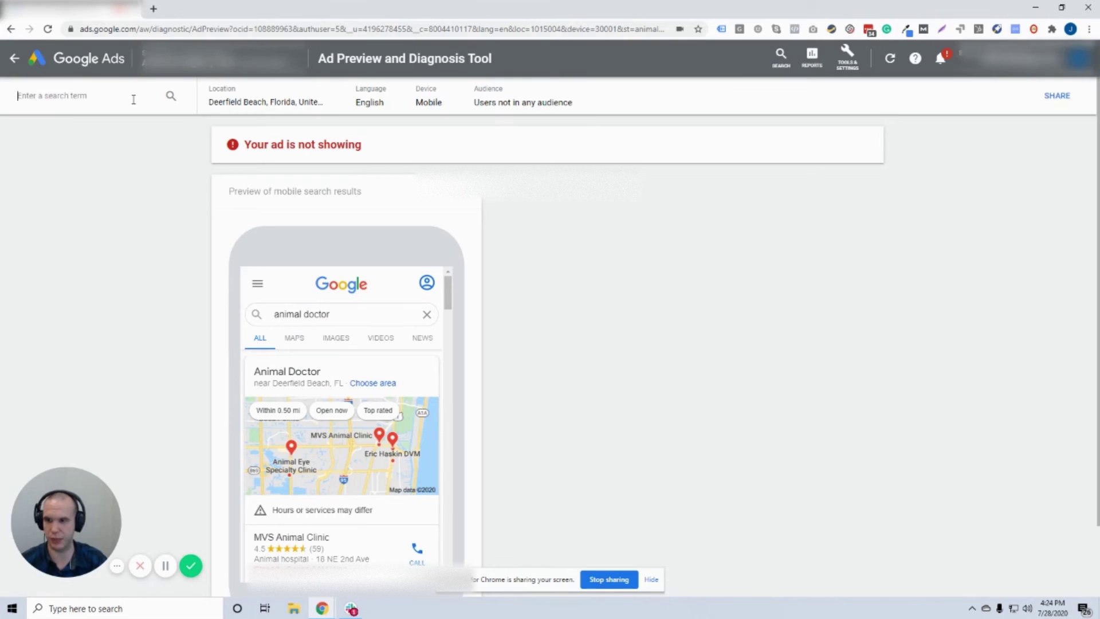
type("vet near me")
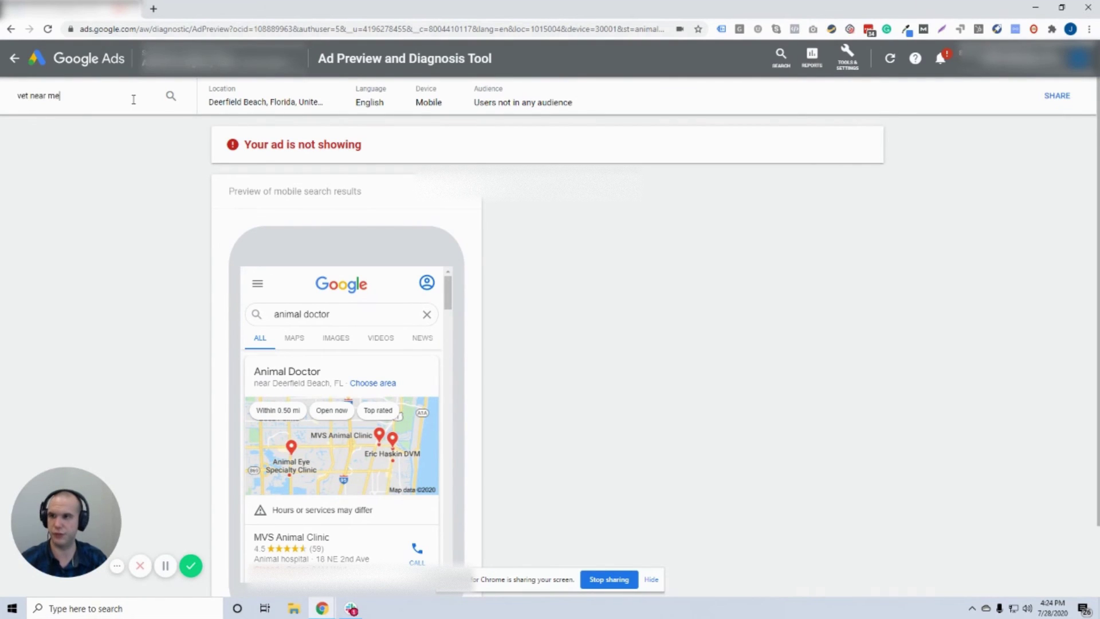
key("Return")
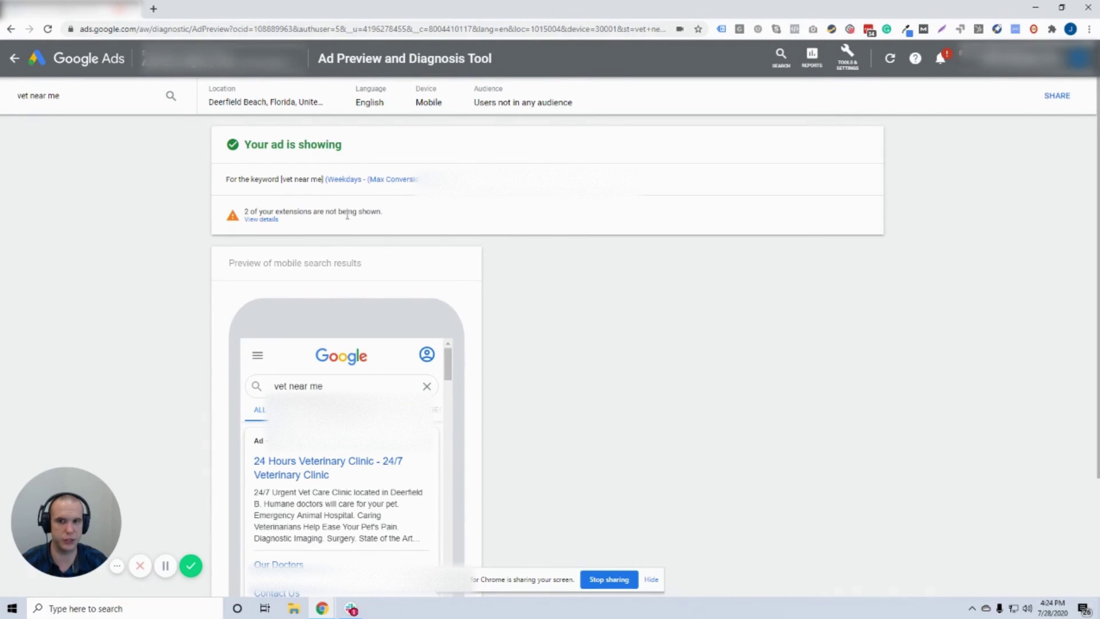
Expand the extensions warning to list Structured snippets and Location as not shown.
left_click(262, 220)
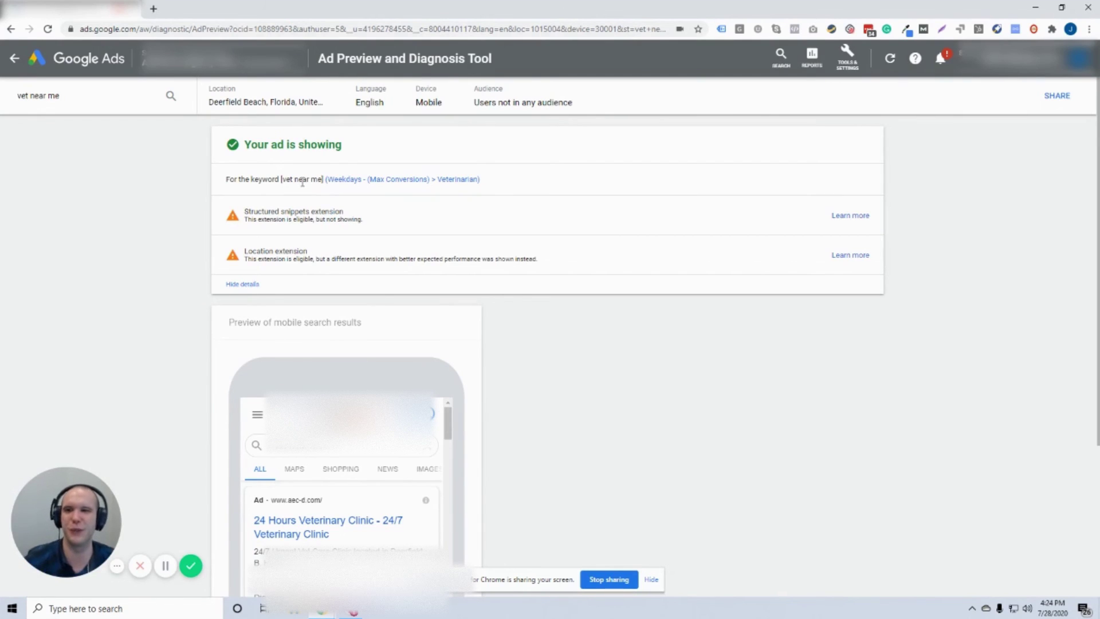
Preview the misspelled search 'vetss near me', then remove the extra letters.
left_click(28, 96)
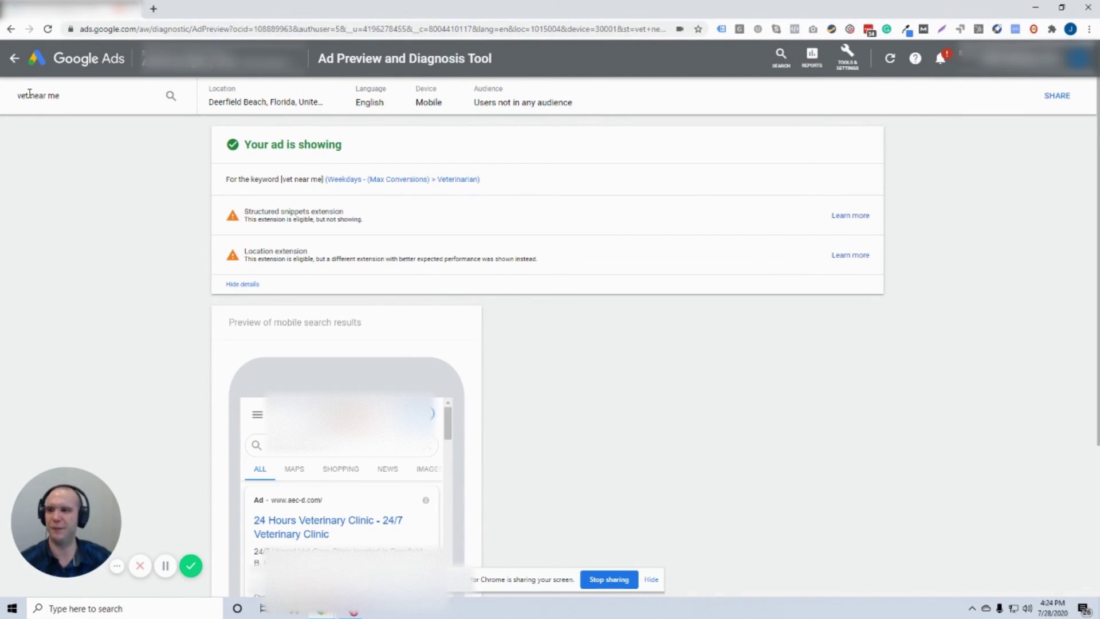
type("ss")
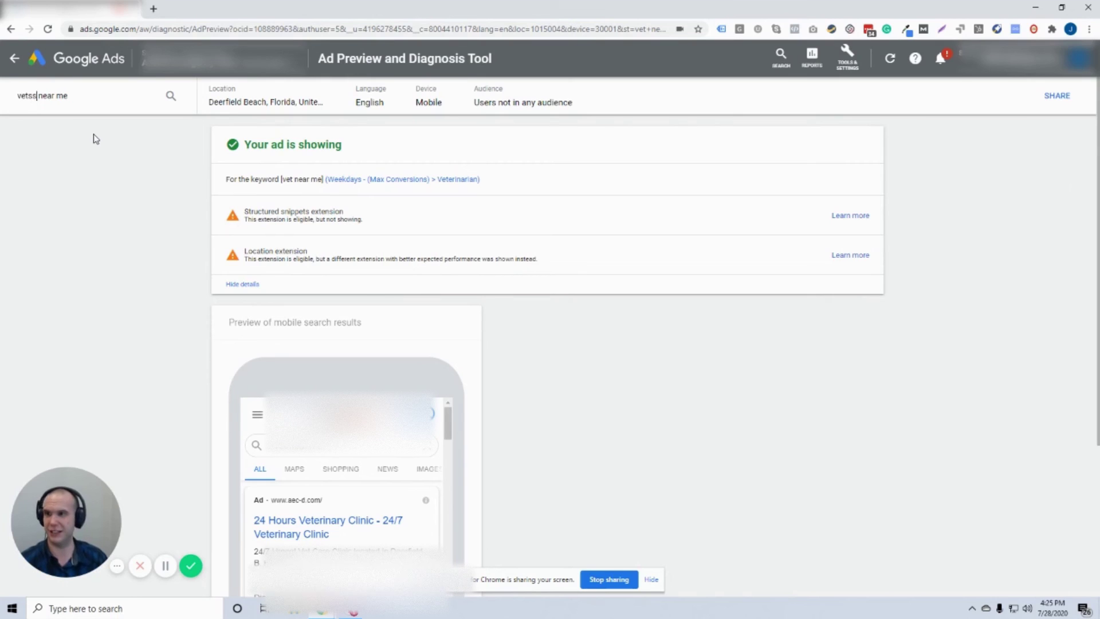
key("Return")
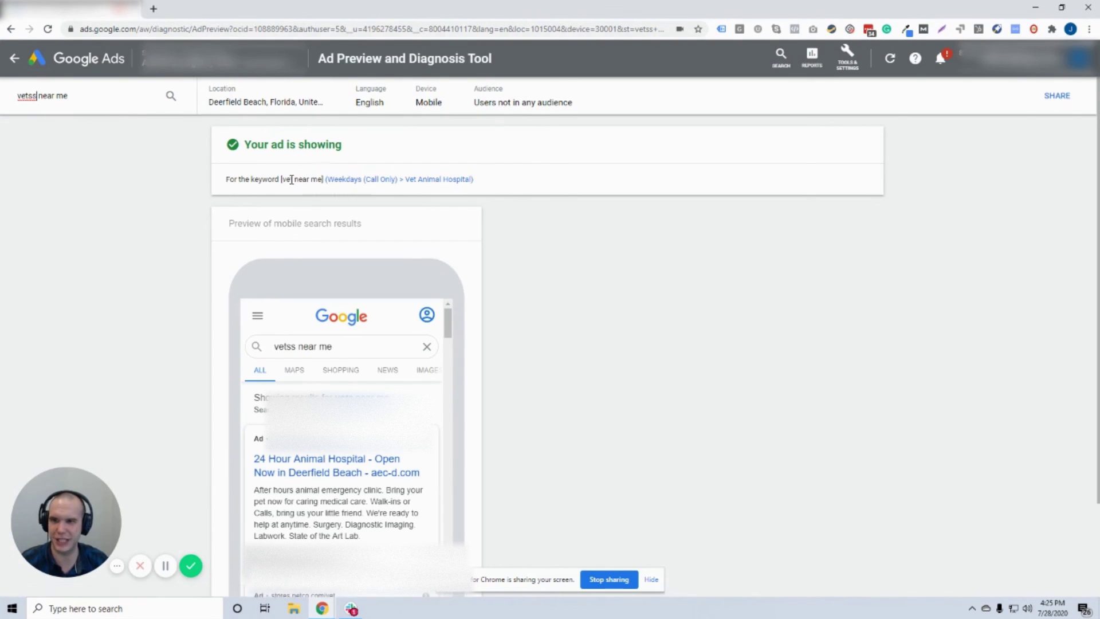
left_click(39, 100)
key("BackSpace")
key("BackSpace")
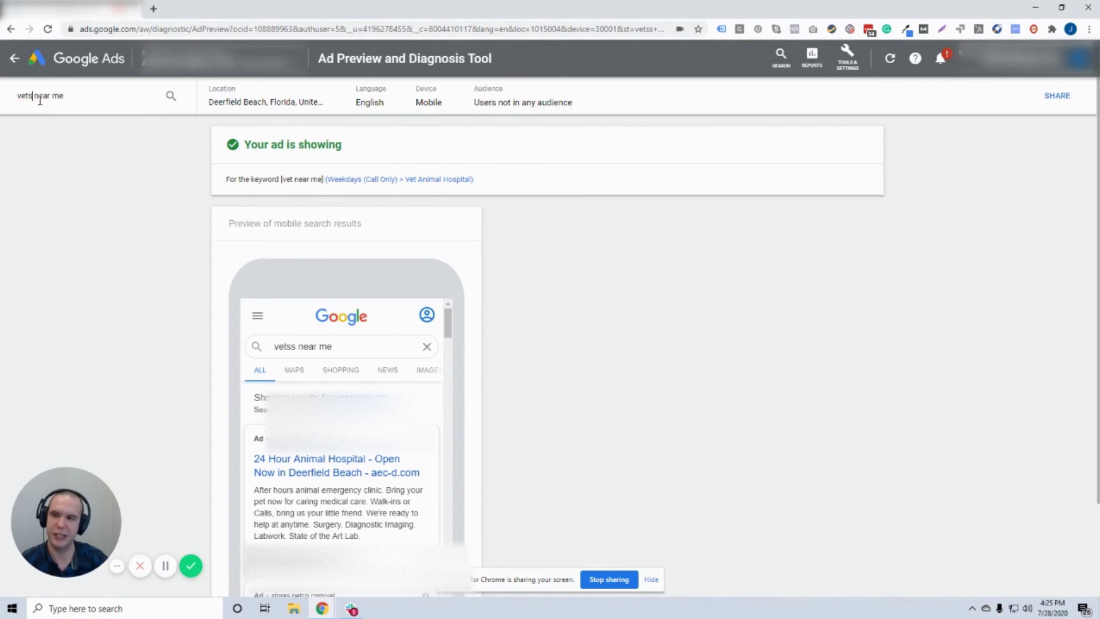